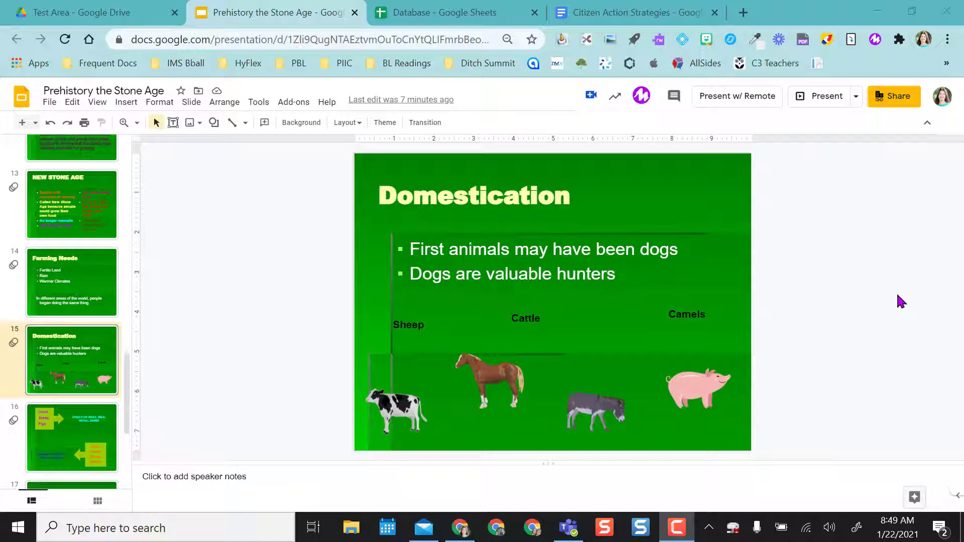
Step: Shift the Sheep label slightly so it sits in line with the Cattle and Camels labels
click(487, 401)
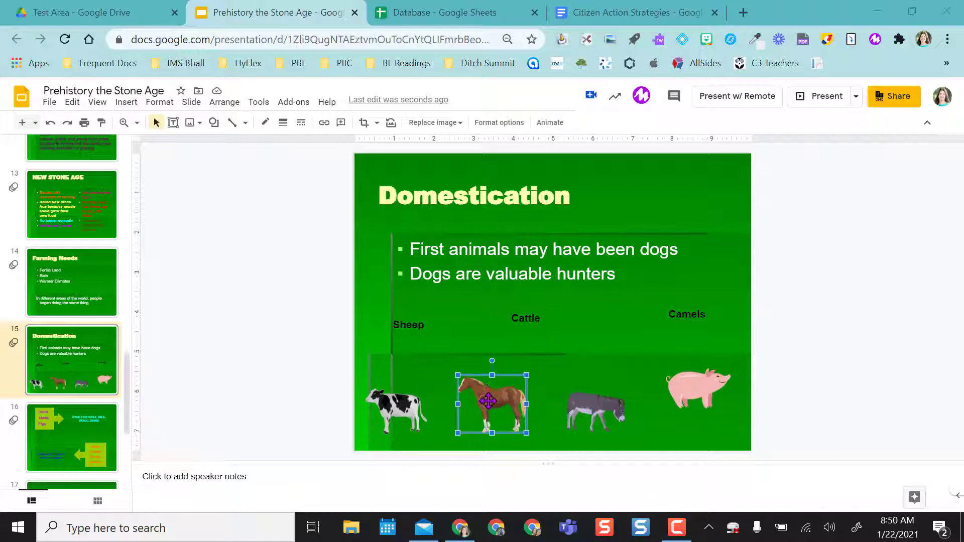
mouse_move(488, 401)
mouse_down()
mouse_move(507, 394)
mouse_move(490, 394)
mouse_move(487, 406)
mouse_up()
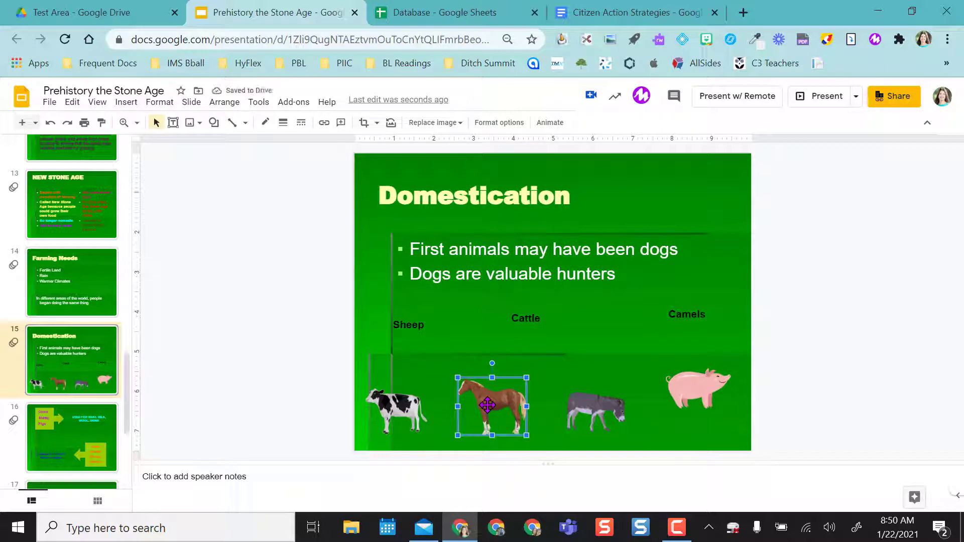
click(817, 335)
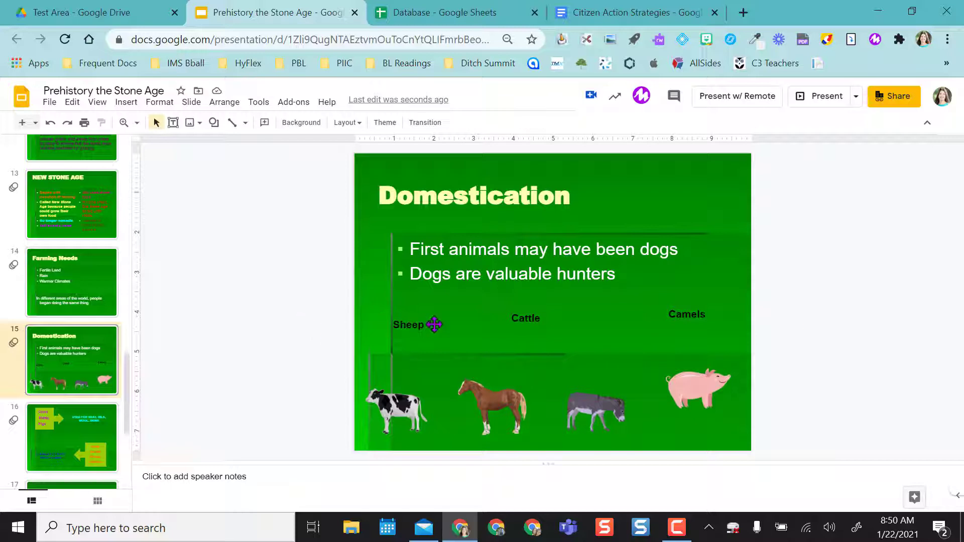
click(392, 322)
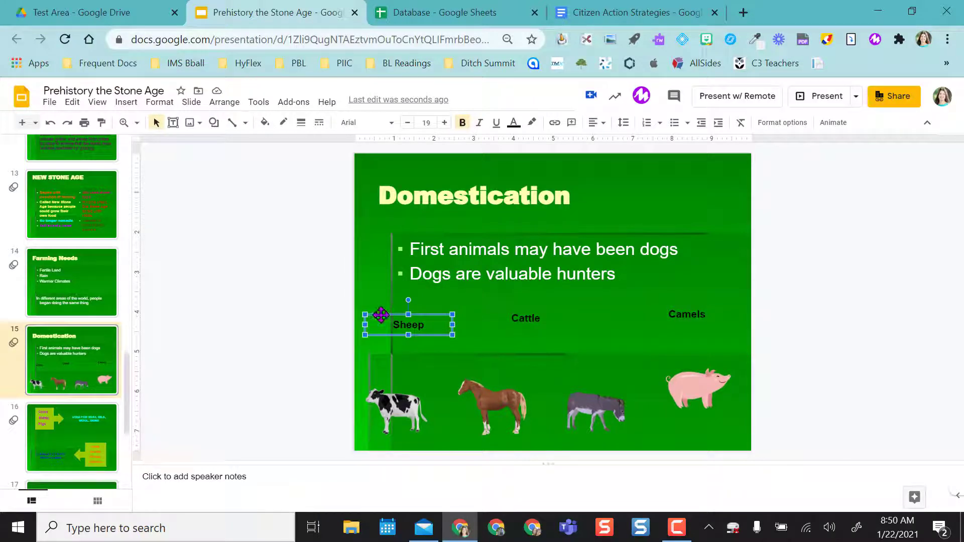
drag(382, 313, 424, 318)
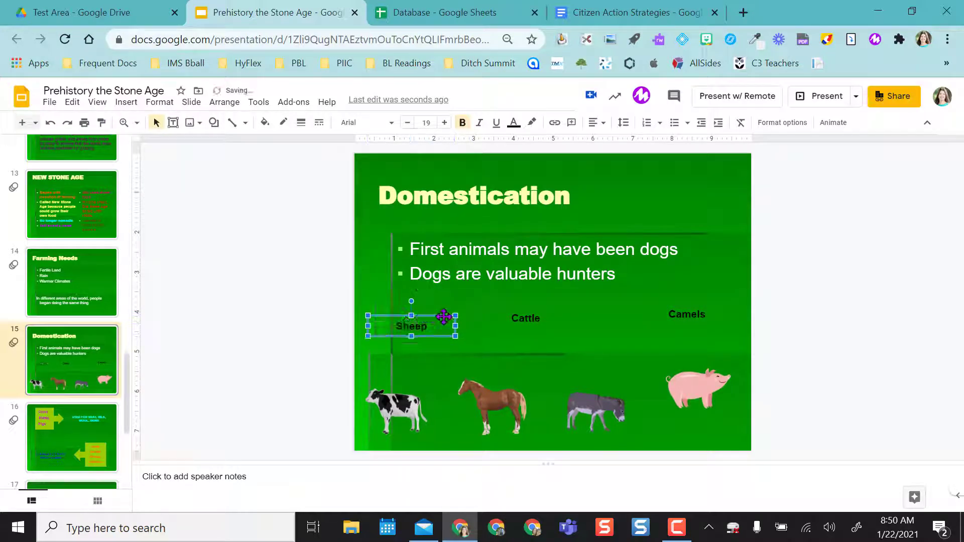
key(Escape)
Step: Distribute the Sheep, Cattle and Camels labels horizontally across the slide
drag(538, 335, 716, 338)
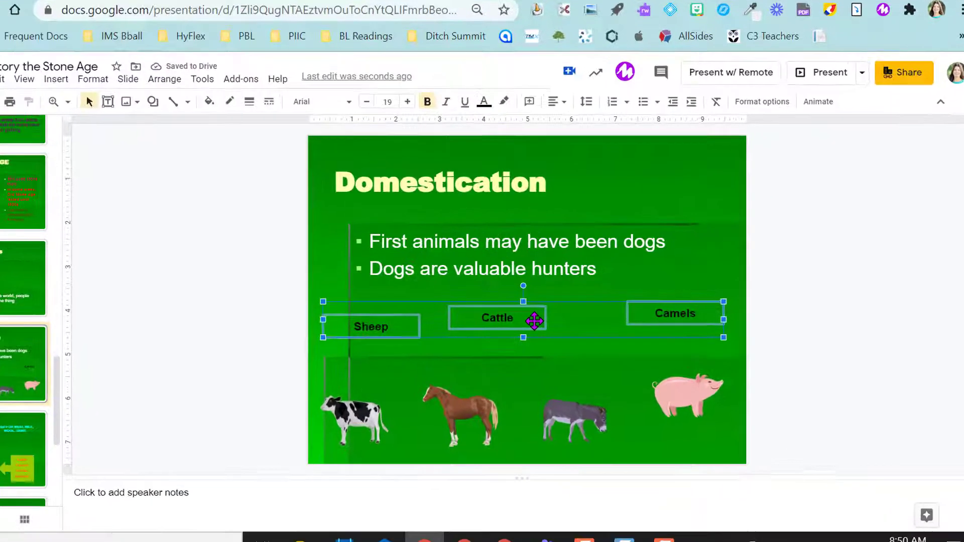
right_click(559, 321)
mouse_move(490, 367)
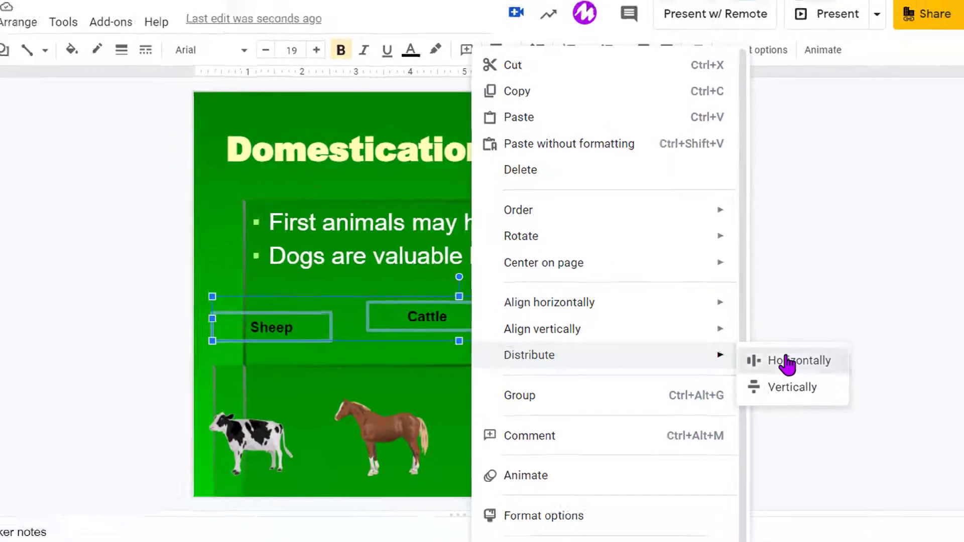
click(790, 368)
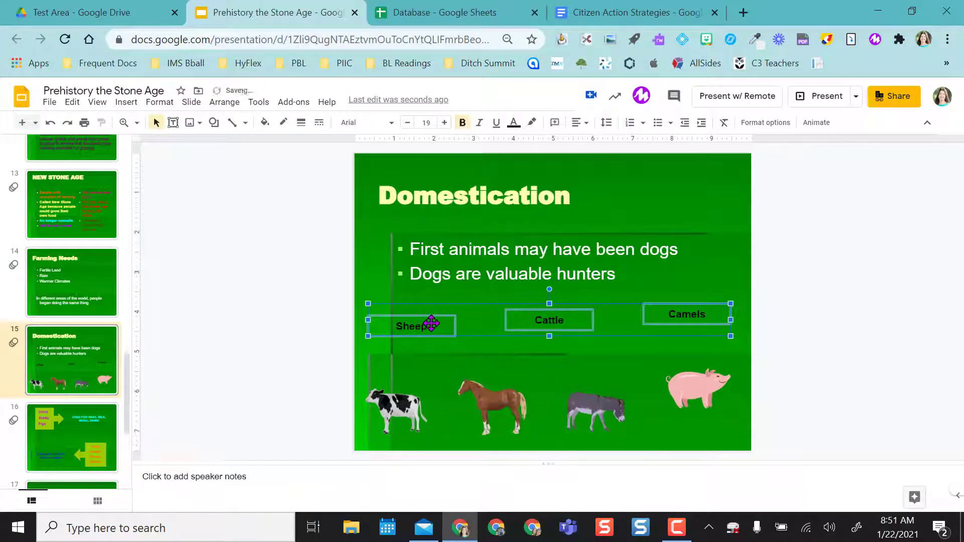
Step: Align the three labels vertically to the middle so they share one line
right_click(431, 323)
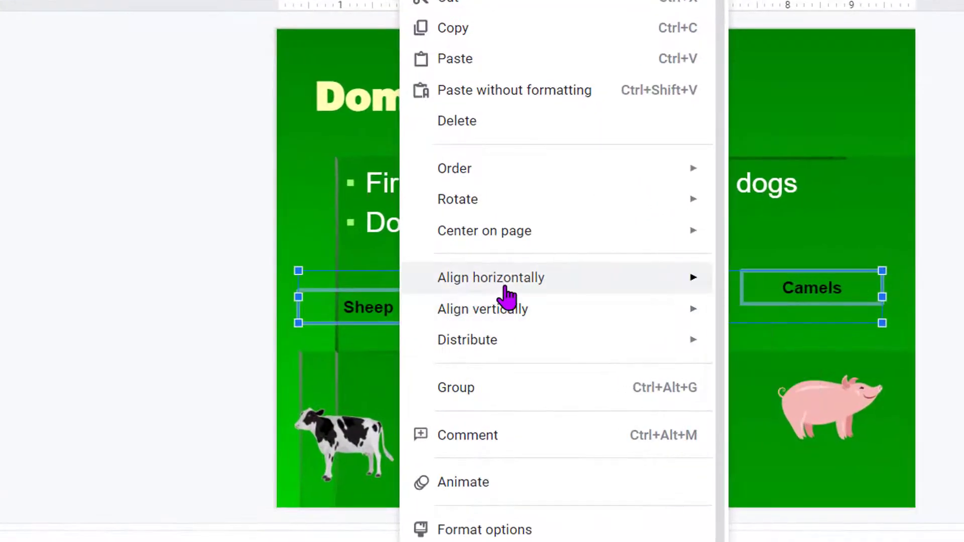
mouse_move(496, 314)
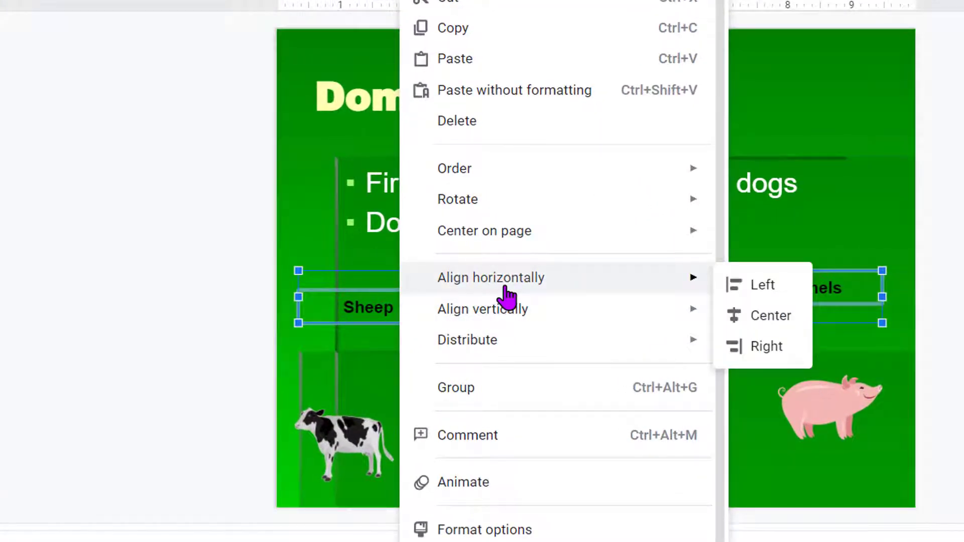
mouse_move(556, 318)
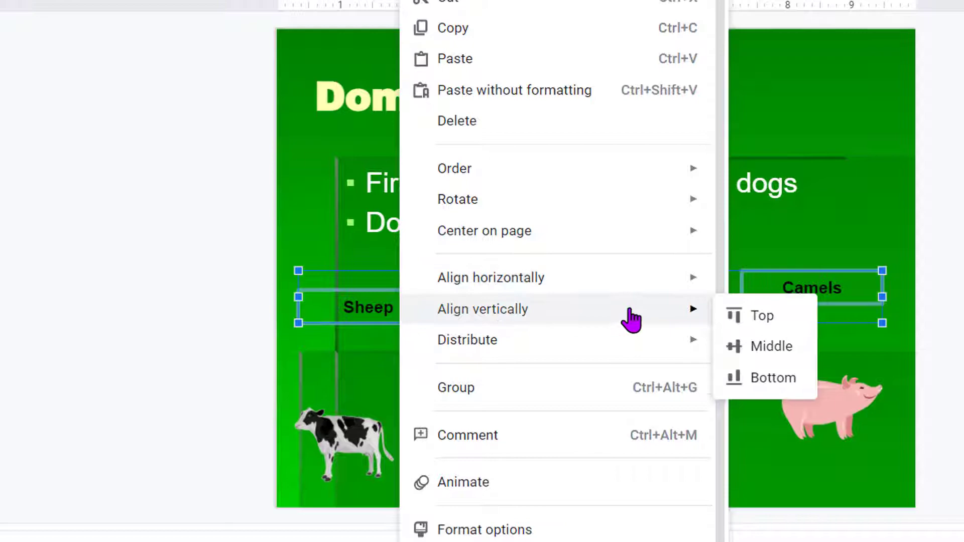
click(764, 349)
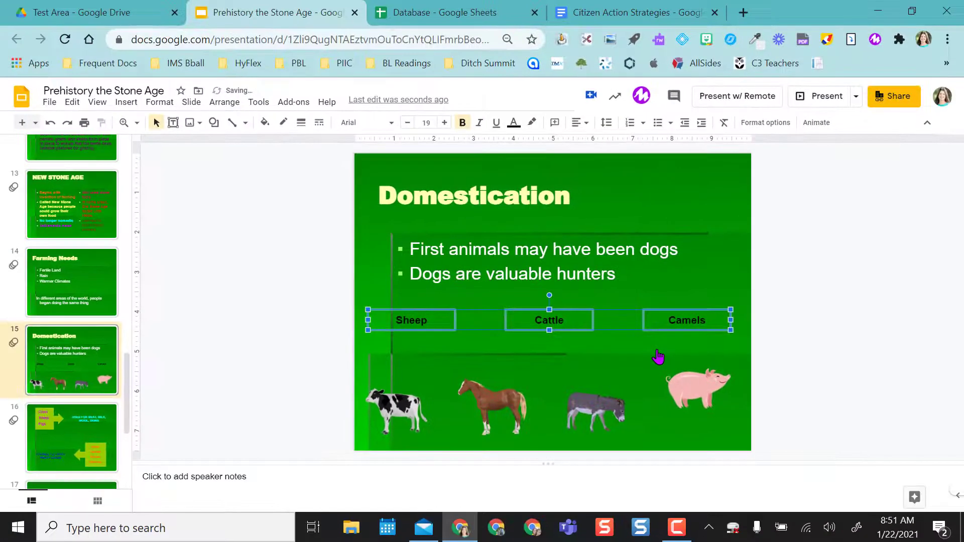
click(808, 321)
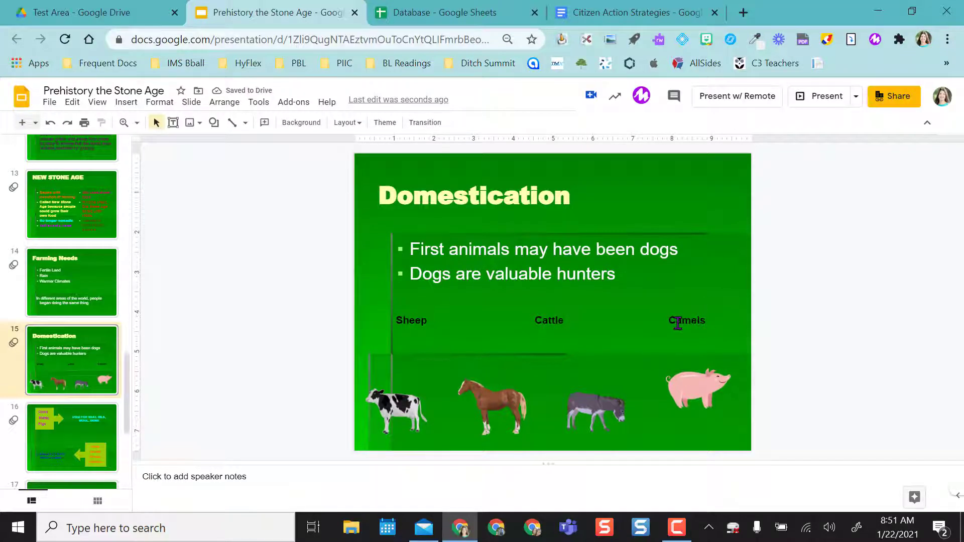
Step: Distribute the cow, horse, donkey and pig pictures horizontally across the slide
drag(362, 371, 747, 428)
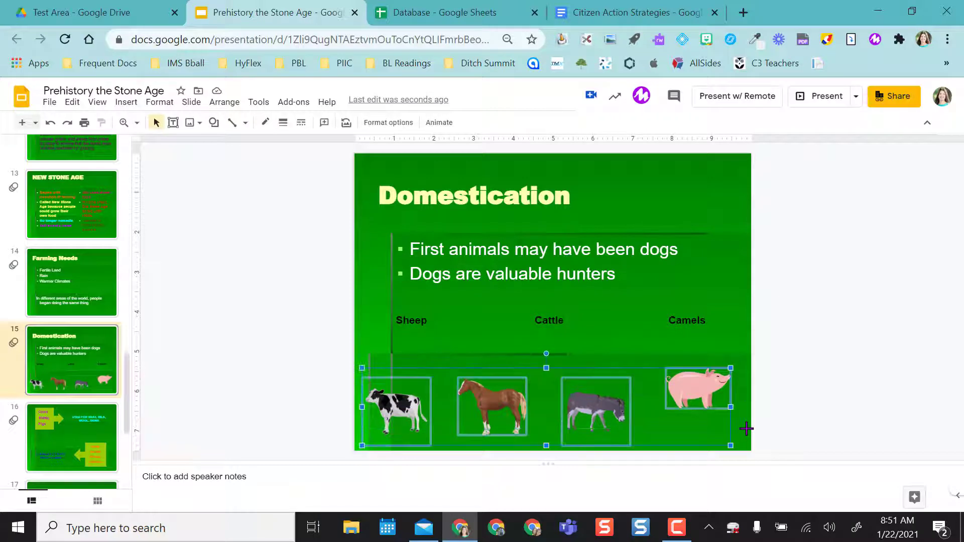
right_click(611, 393)
mouse_move(661, 352)
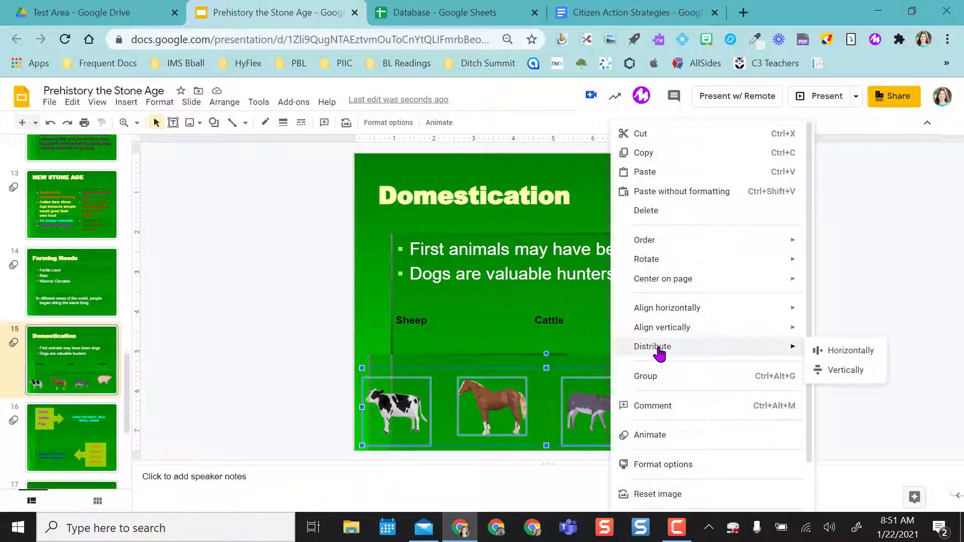
click(836, 356)
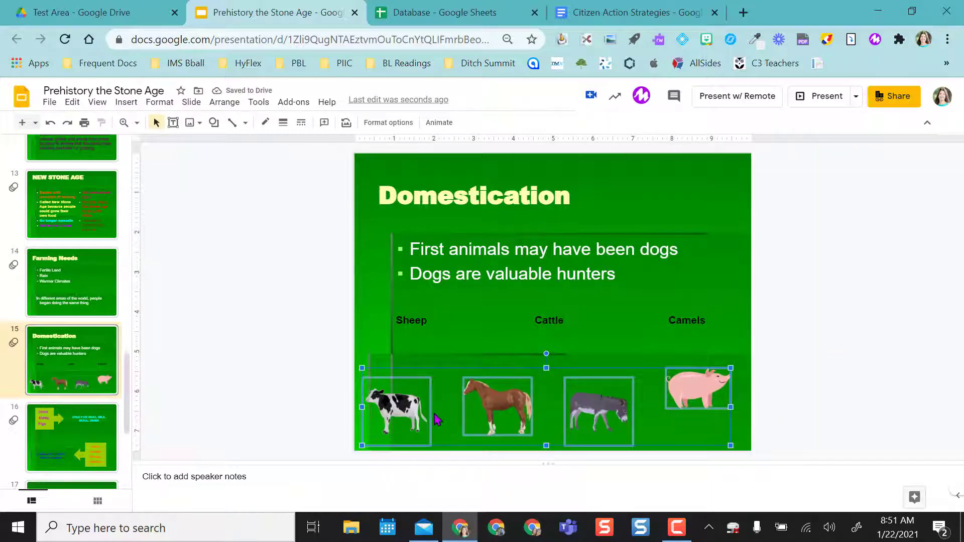
Step: Align the four animal pictures vertically to the middle on one line
right_click(403, 397)
mouse_move(486, 330)
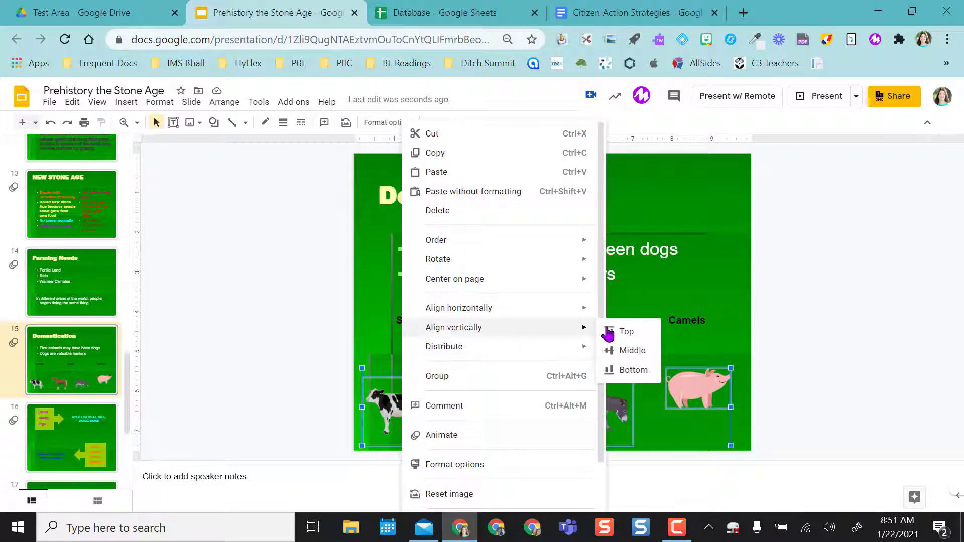
click(629, 352)
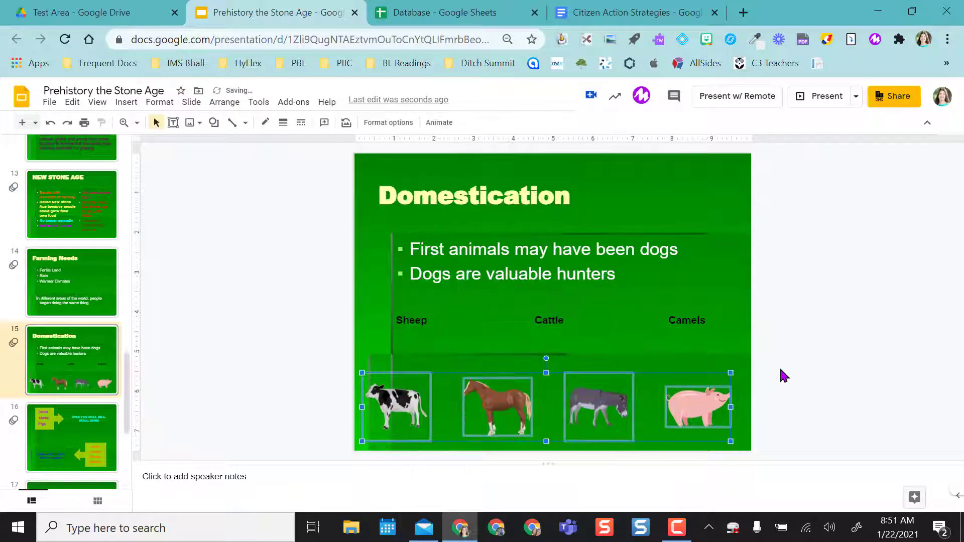
click(823, 379)
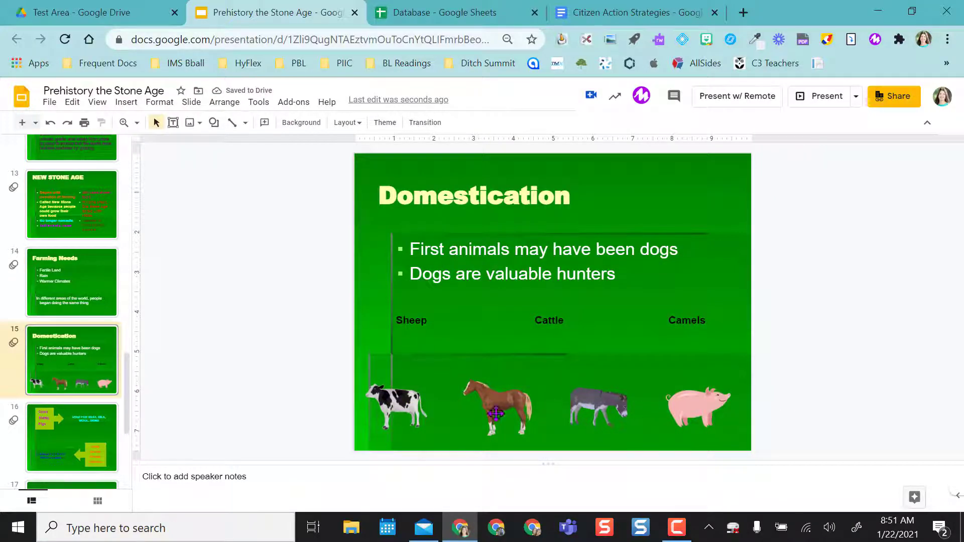
Step: In the Citizen Action Strategies table, adjust column borders, then distribute all columns evenly
click(609, 21)
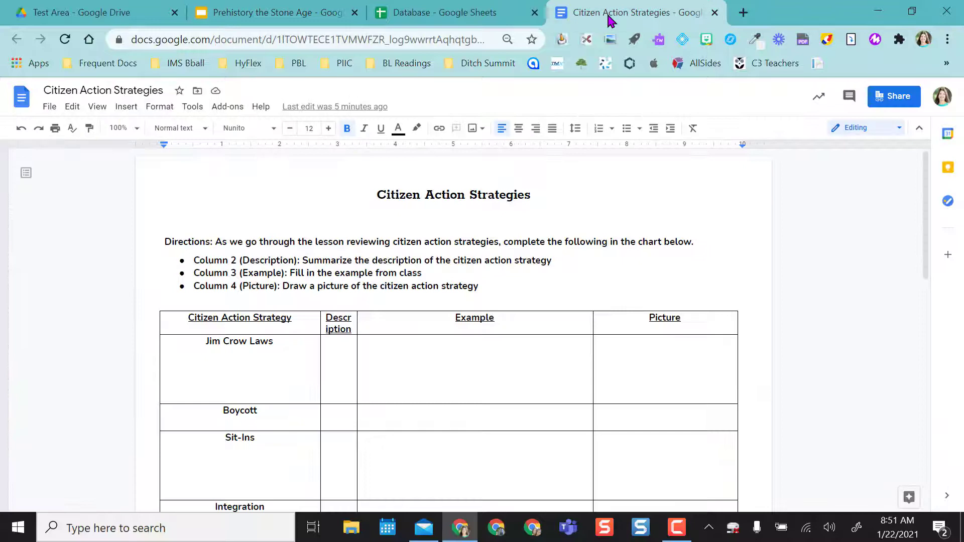
scroll(820, 290, down, 2)
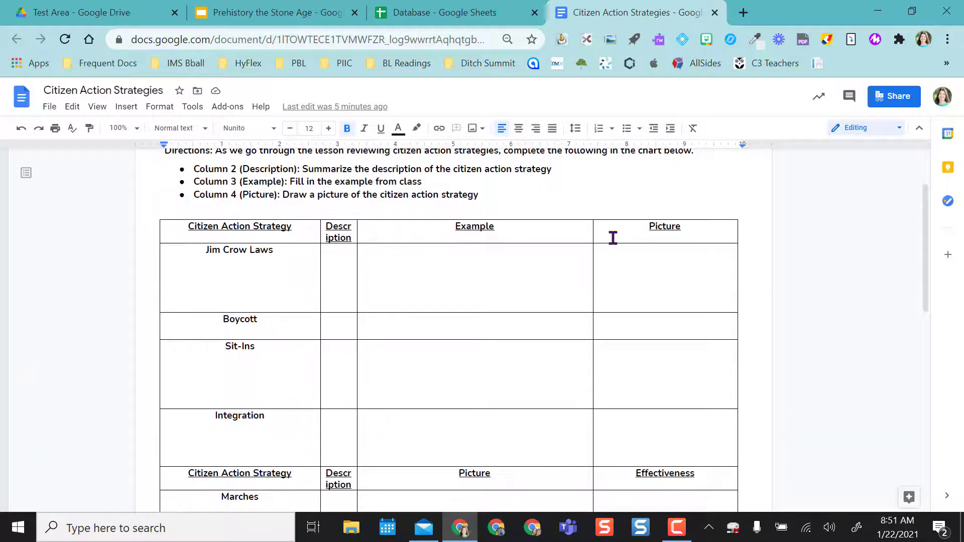
drag(594, 232, 572, 240)
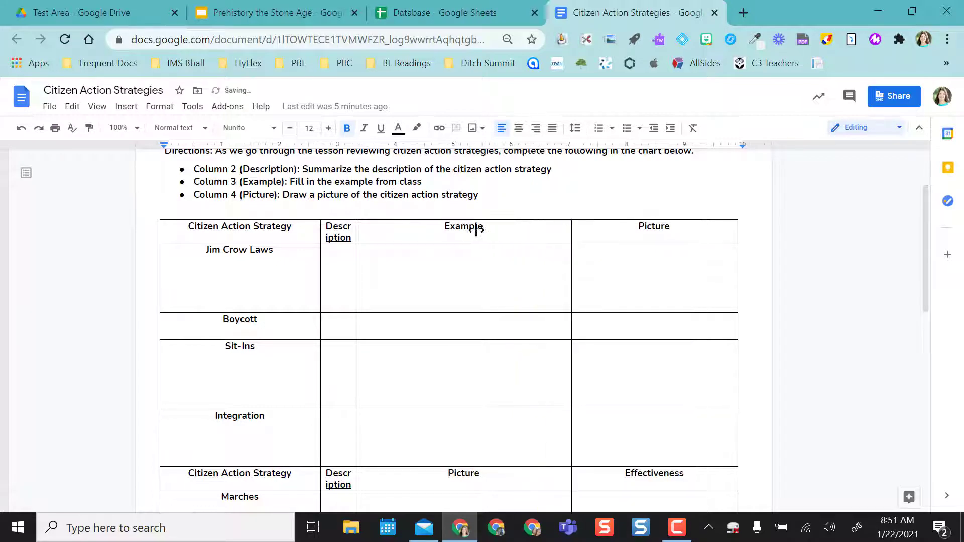
drag(360, 232, 426, 231)
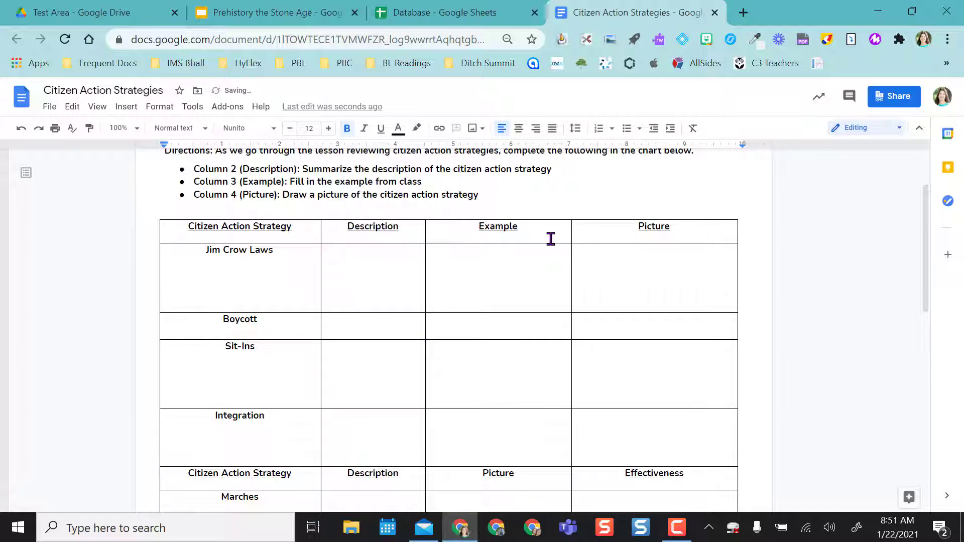
drag(426, 231, 395, 231)
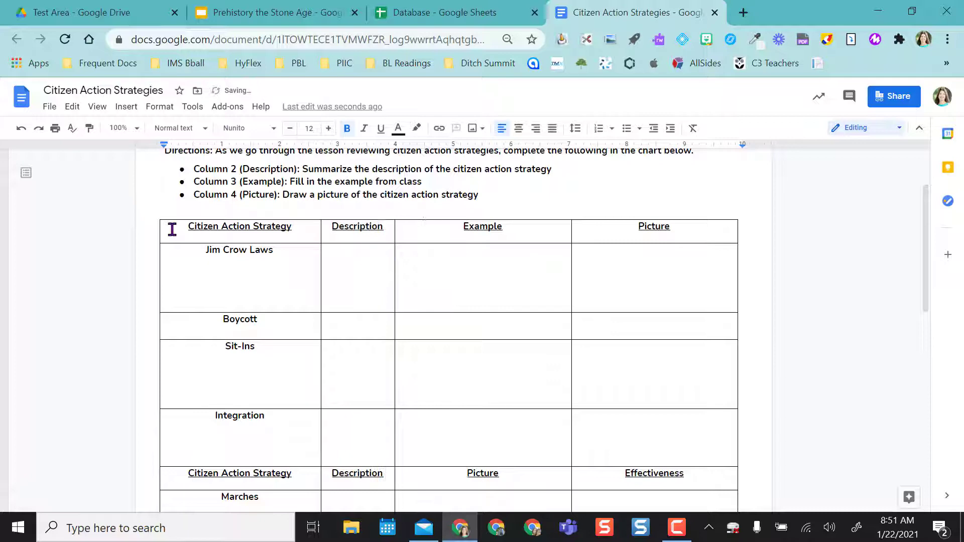
drag(171, 229, 690, 240)
right_click(586, 233)
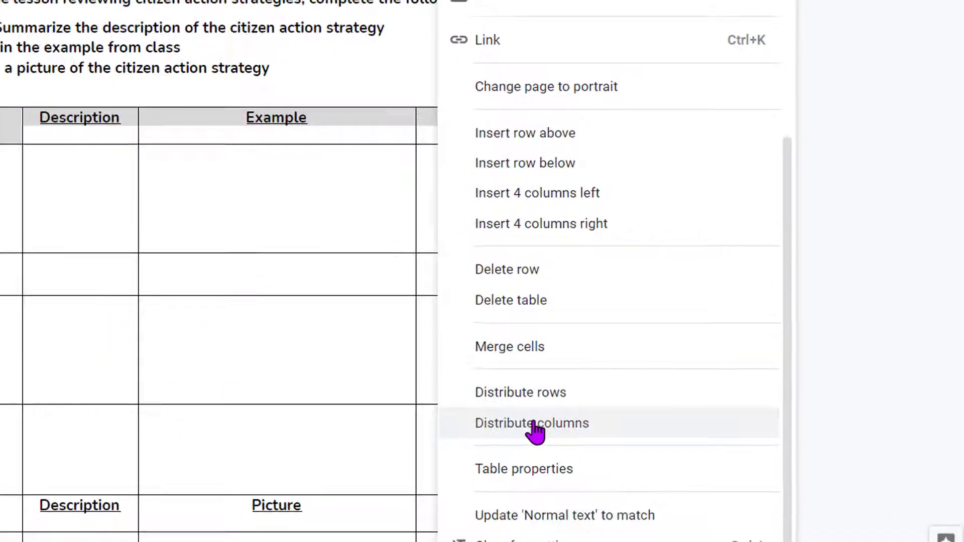
click(525, 427)
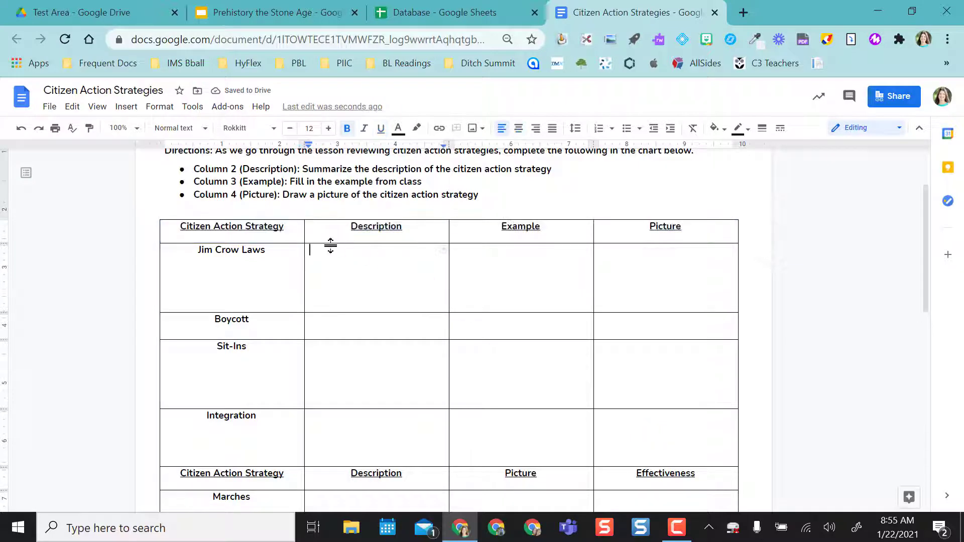
Step: Narrow the Citizen Action Strategy column and distribute the Description, Example and Picture columns equally
scroll(254, 355, down, 3)
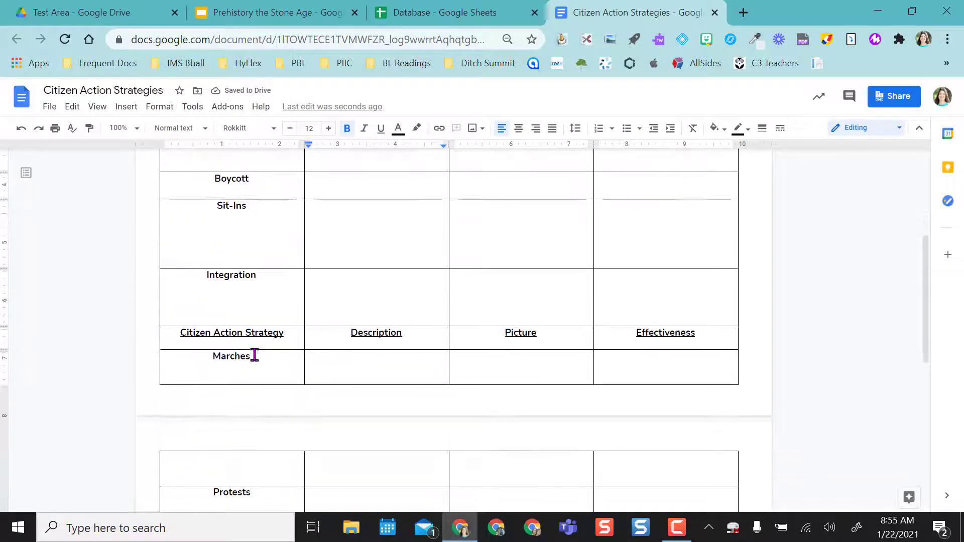
scroll(255, 355, up, 2)
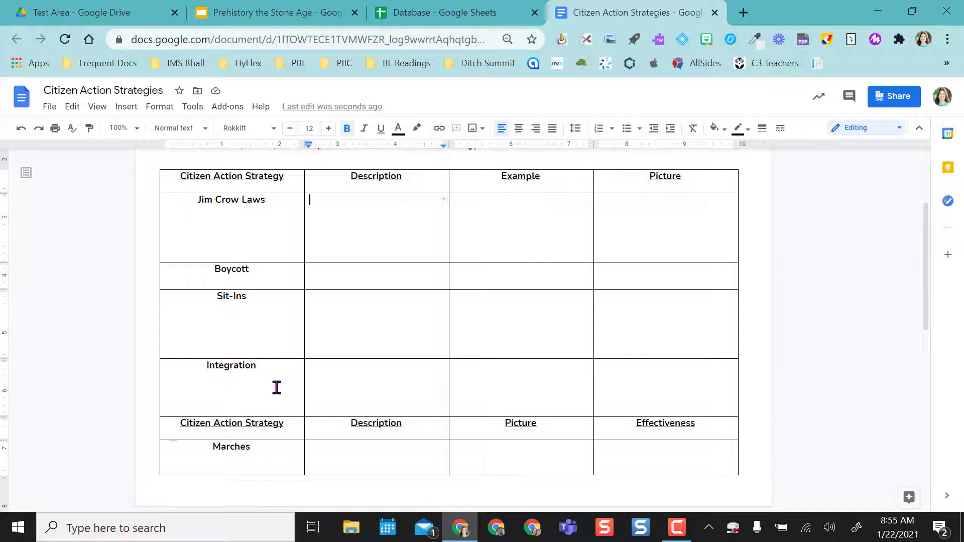
scroll(224, 372, up, 2)
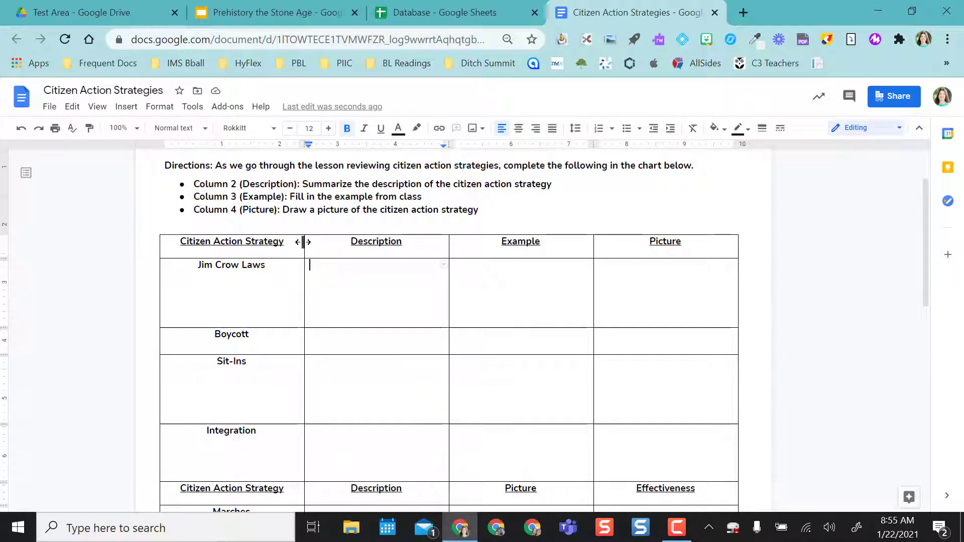
drag(305, 245, 244, 247)
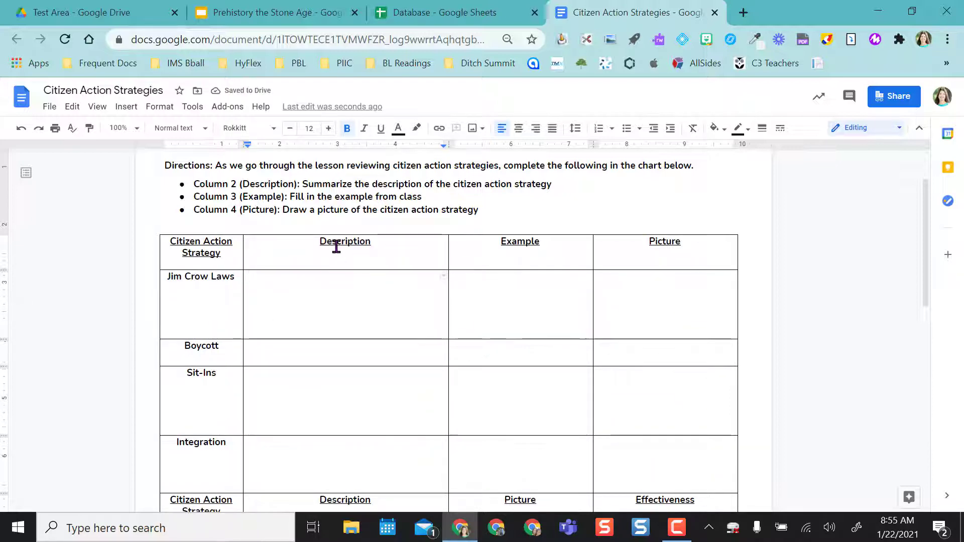
drag(347, 251, 635, 256)
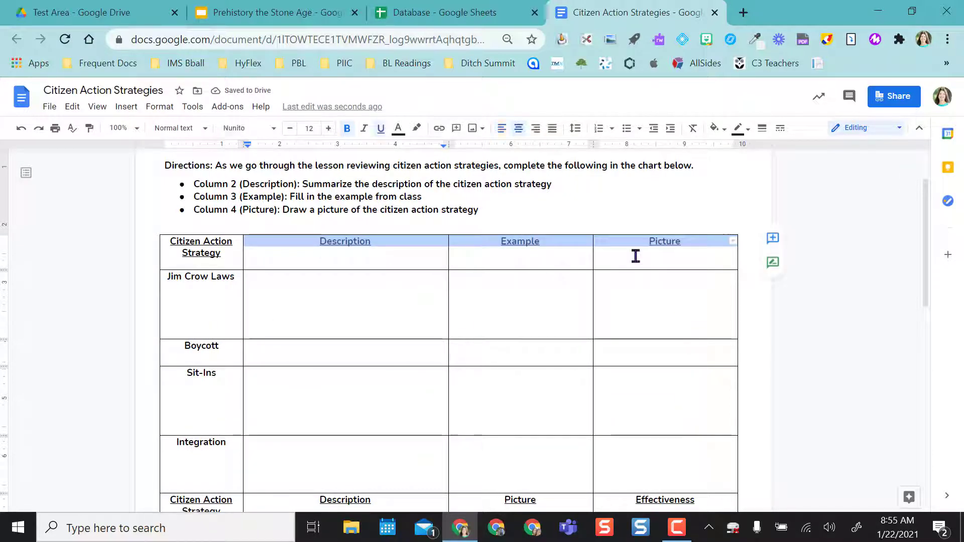
right_click(635, 256)
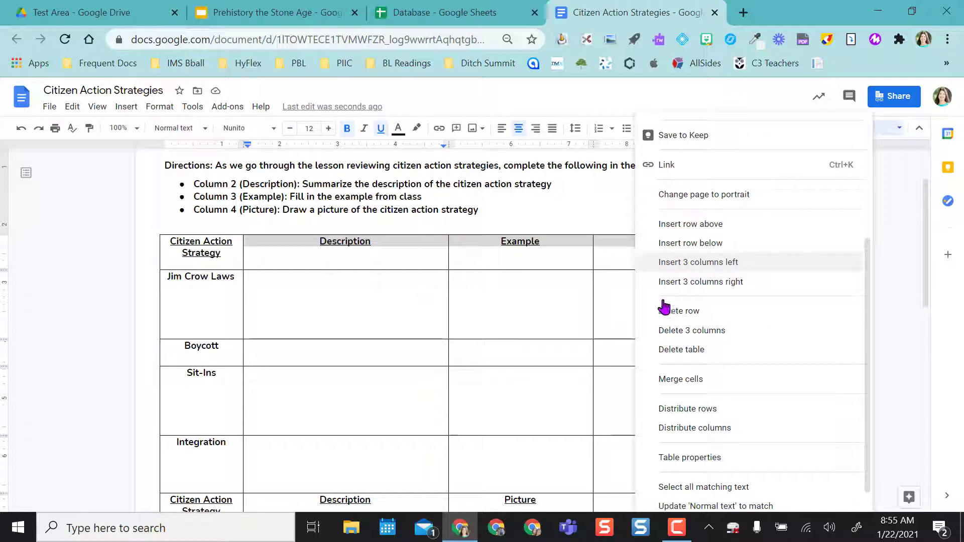
click(681, 432)
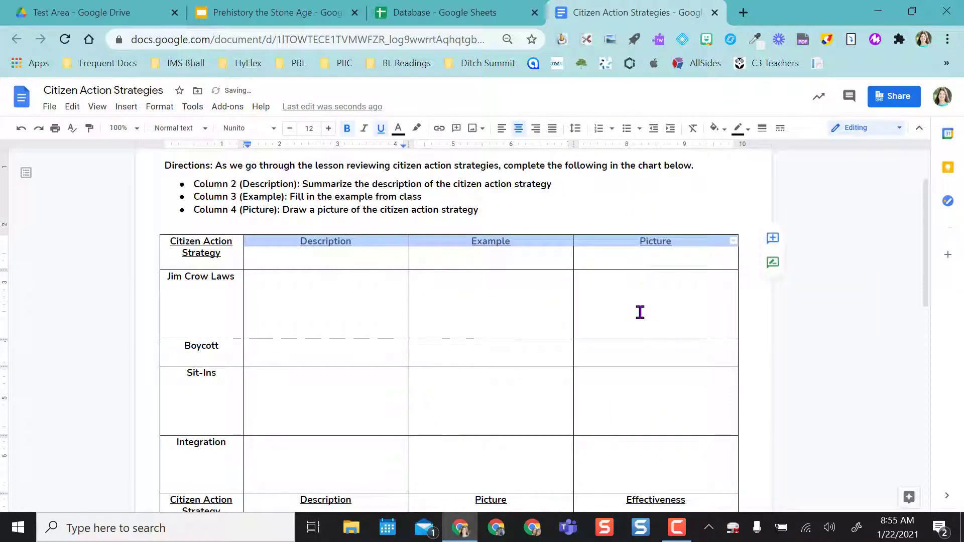
scroll(554, 361, down, 1)
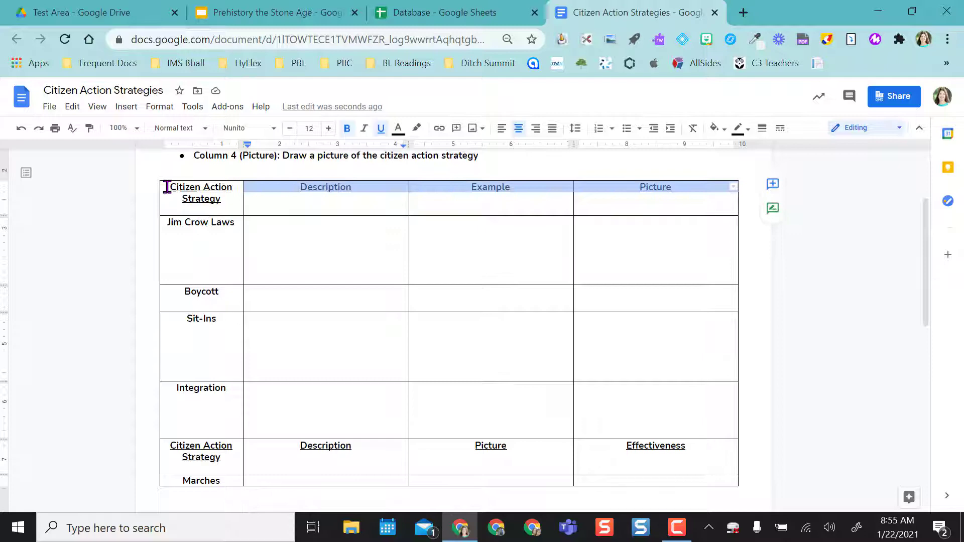
Step: Distribute rows for the Citizen Action Strategy and Jim Crow Laws cells
drag(168, 187, 220, 245)
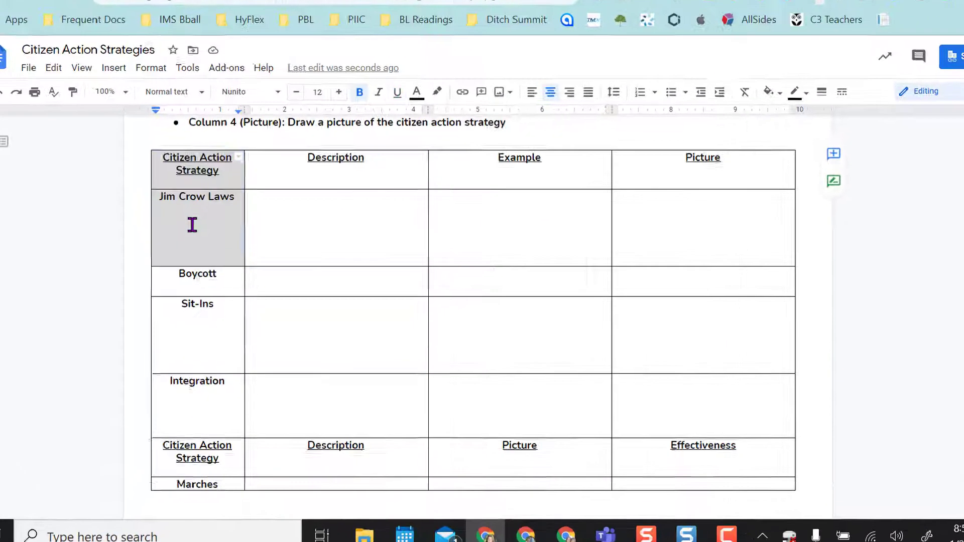
right_click(192, 224)
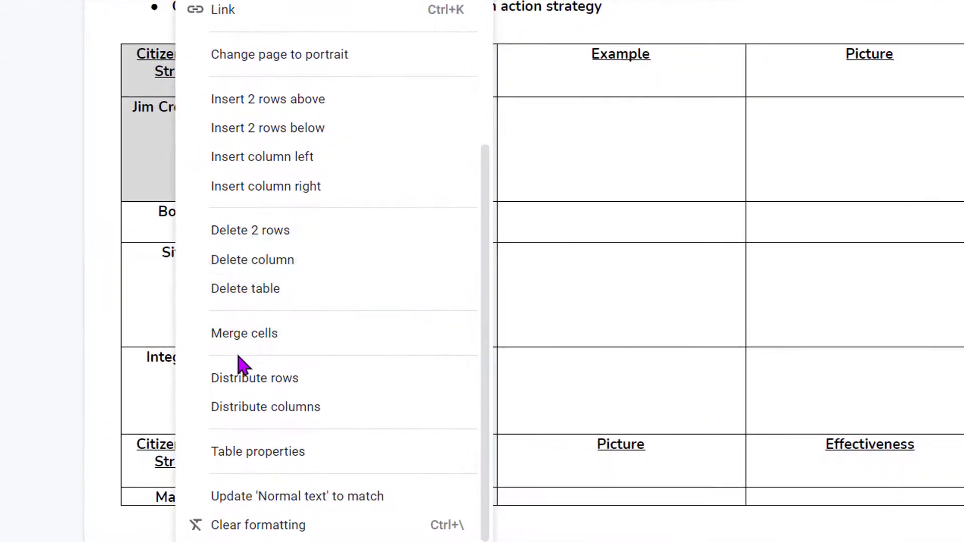
click(241, 380)
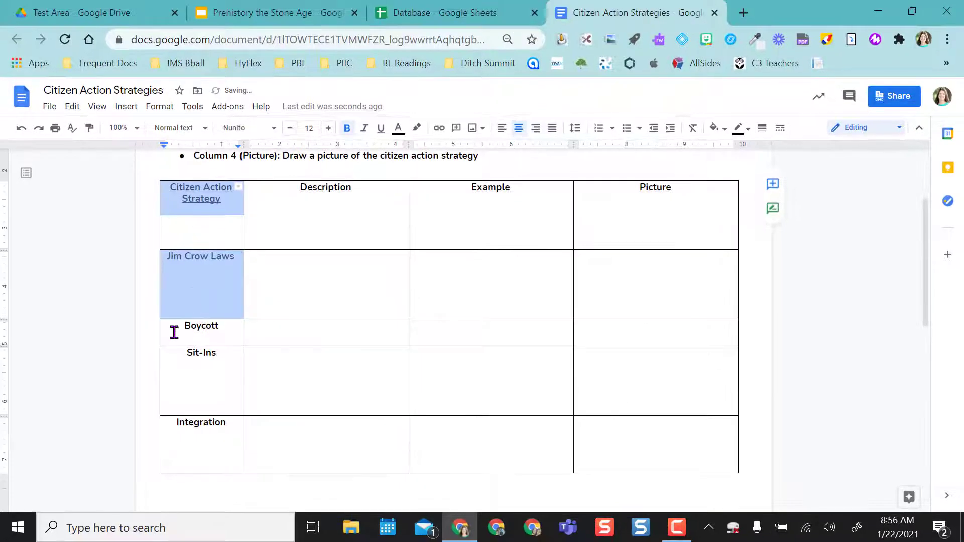
scroll(207, 370, down, 5)
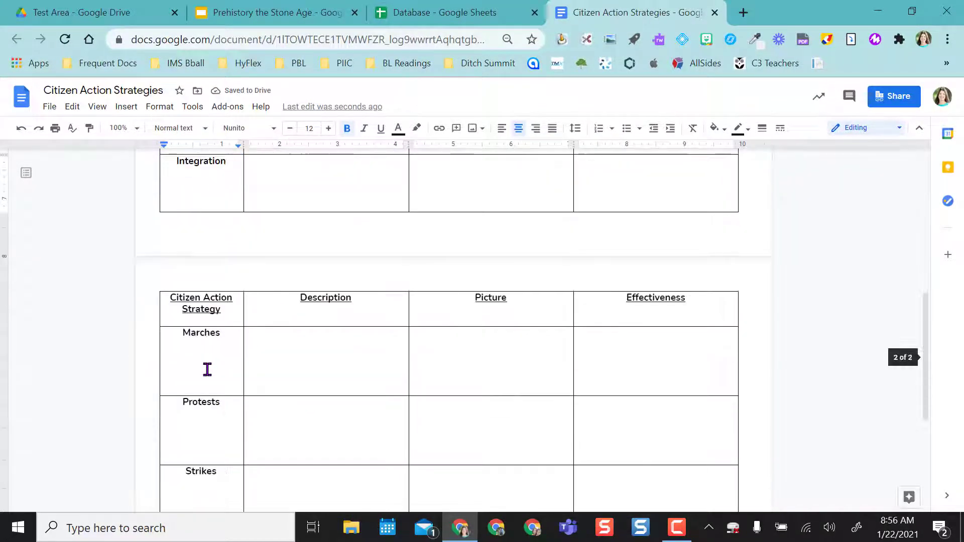
scroll(208, 309, up, 5)
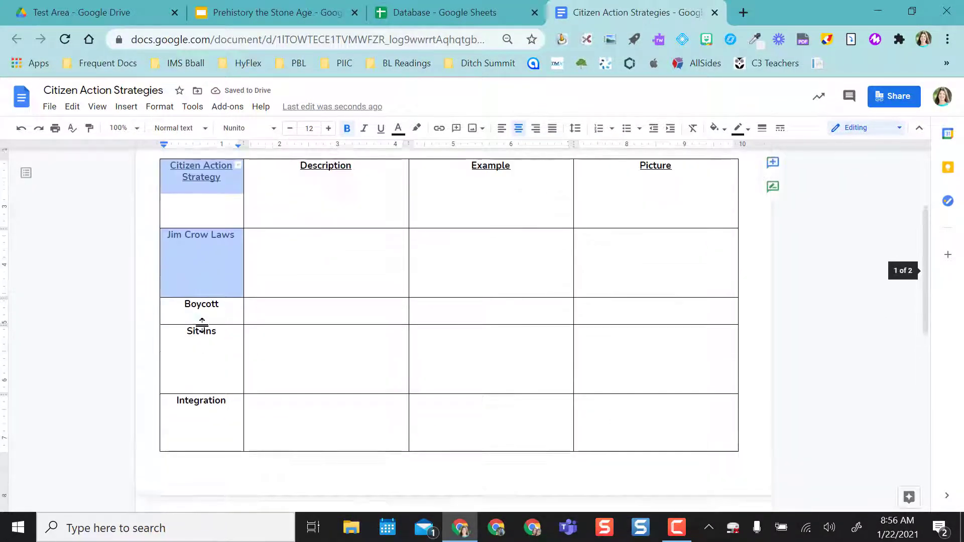
Step: Select the whole first column and distribute all table rows to equal heights
click(180, 218)
drag(168, 200, 219, 376)
right_click(220, 376)
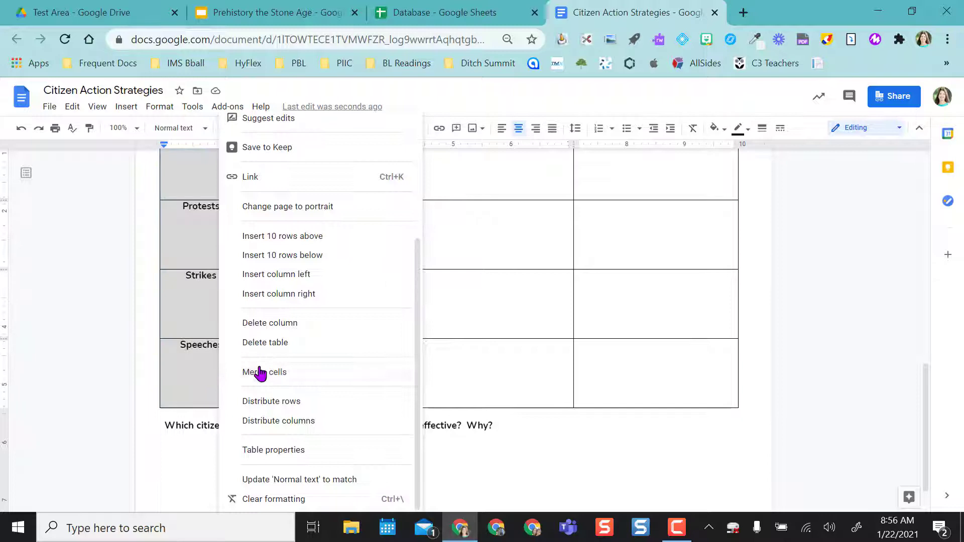
click(265, 401)
scroll(222, 321, up, 2)
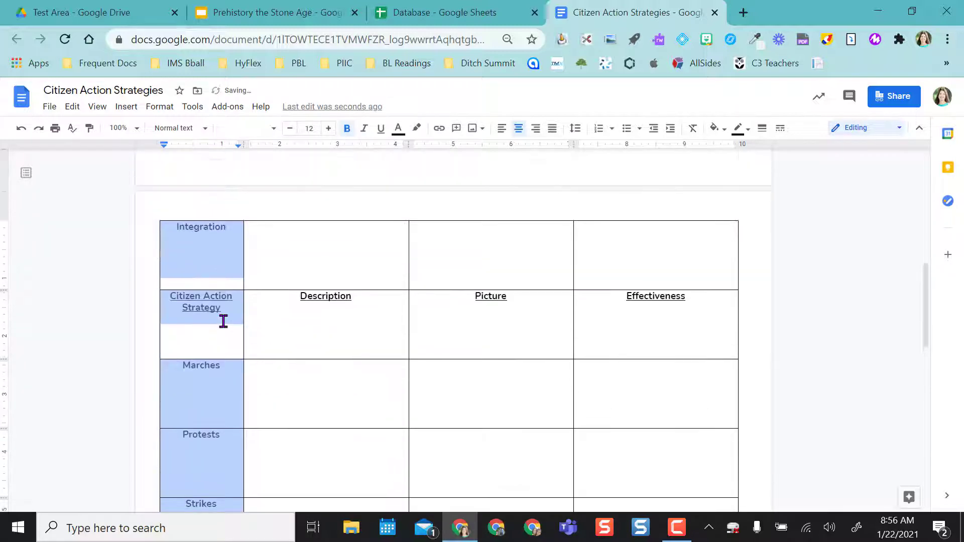
click(223, 321)
scroll(222, 320, up, 6)
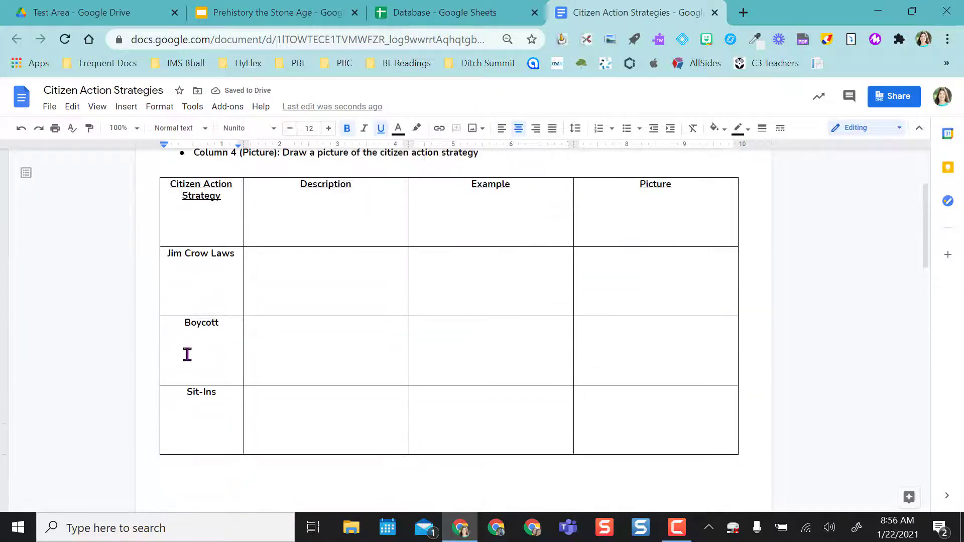
Step: In the Database spreadsheet, select columns A–E and widen them together to one equal width
click(459, 12)
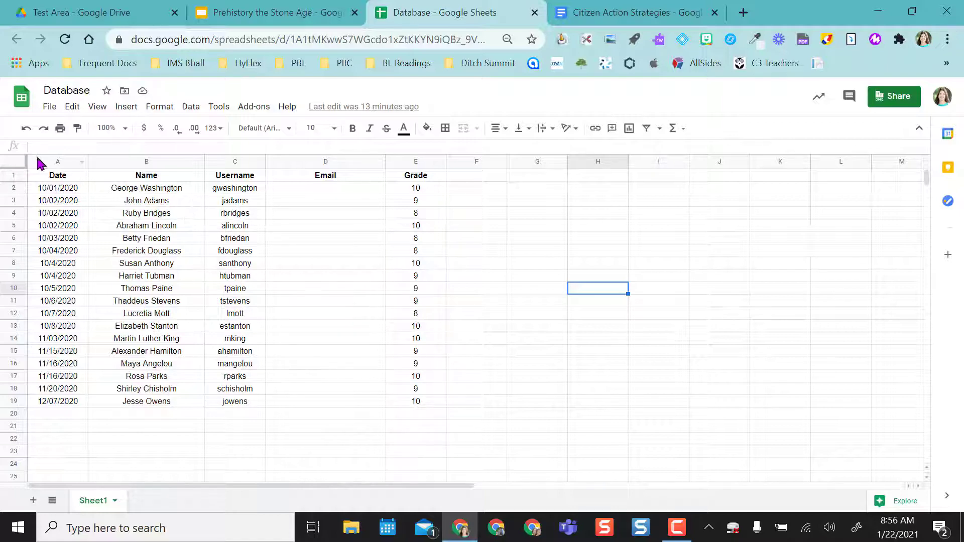
drag(40, 161, 141, 162)
drag(332, 194, 424, 198)
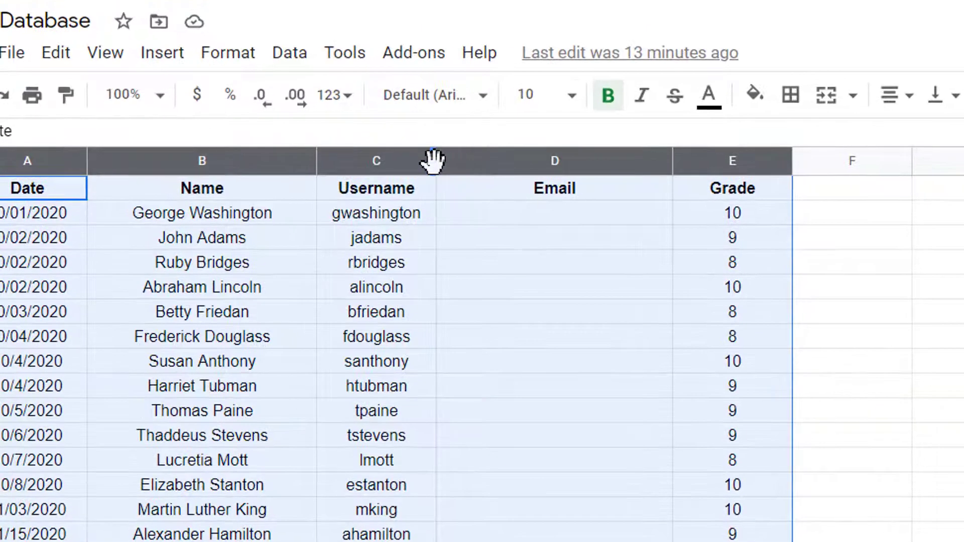
drag(319, 164, 319, 164)
drag(435, 164, 482, 165)
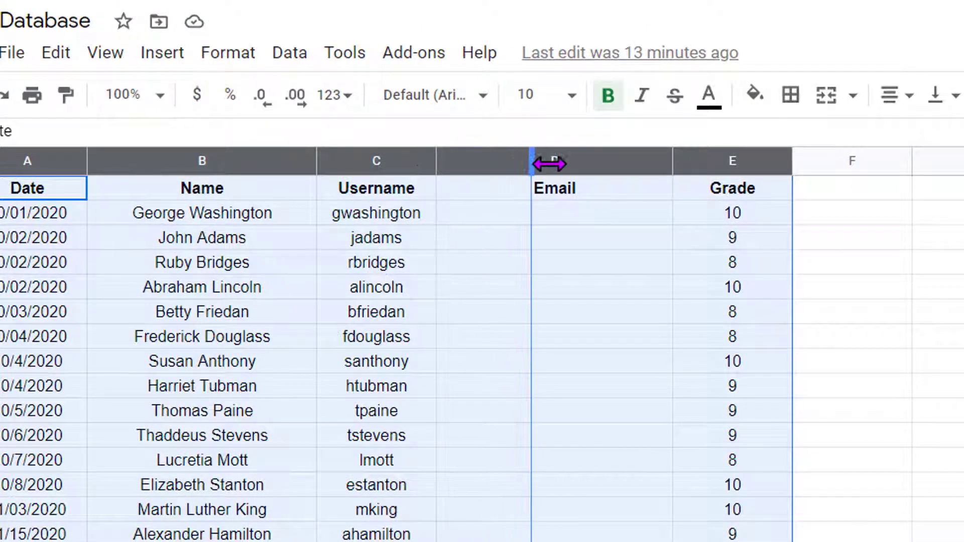
drag(550, 163, 619, 168)
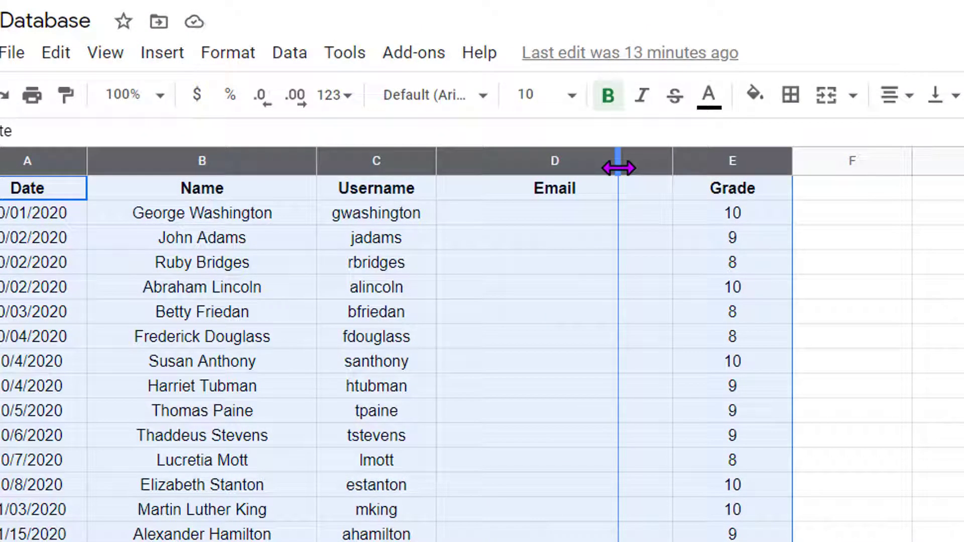
drag(619, 168, 619, 167)
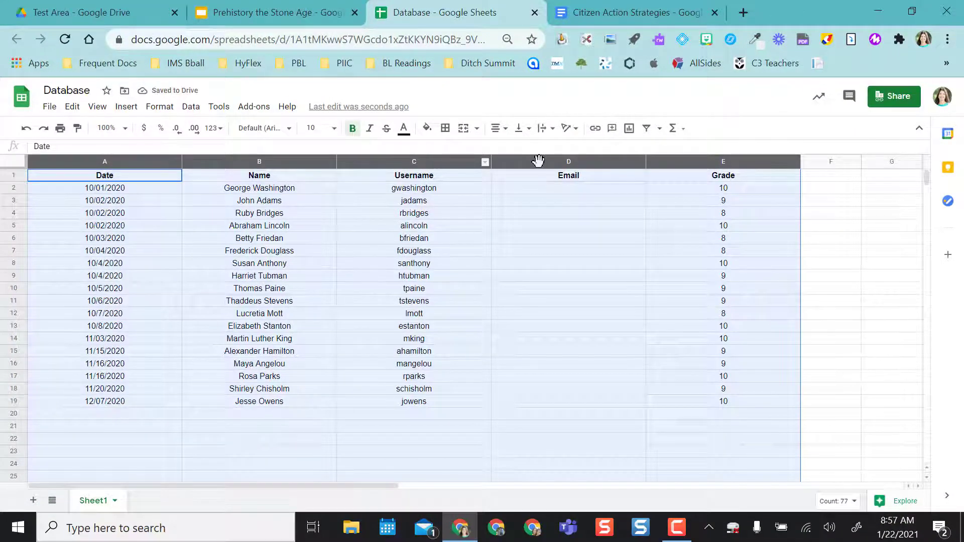
Step: Auto-fit the Username (C) and Email (D) columns to their contents
click(372, 428)
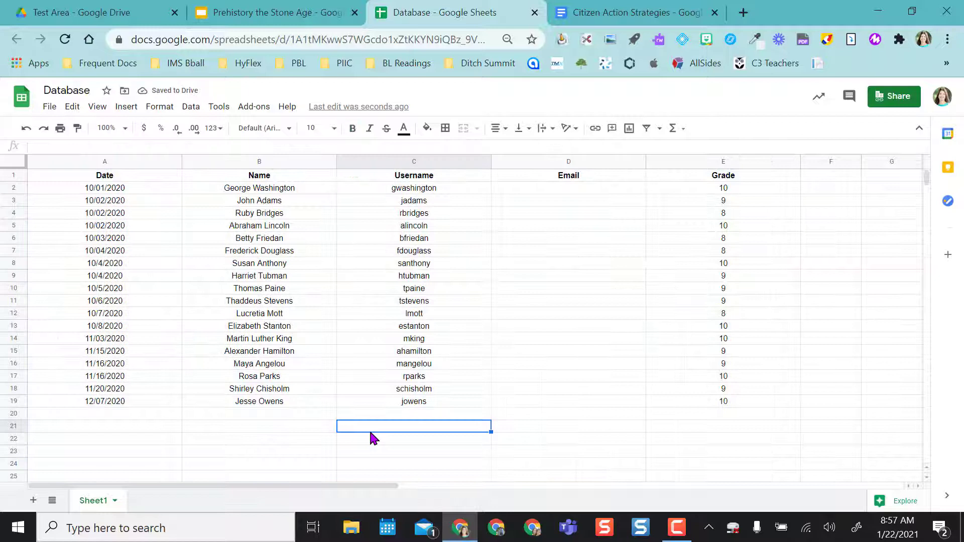
double_click(491, 160)
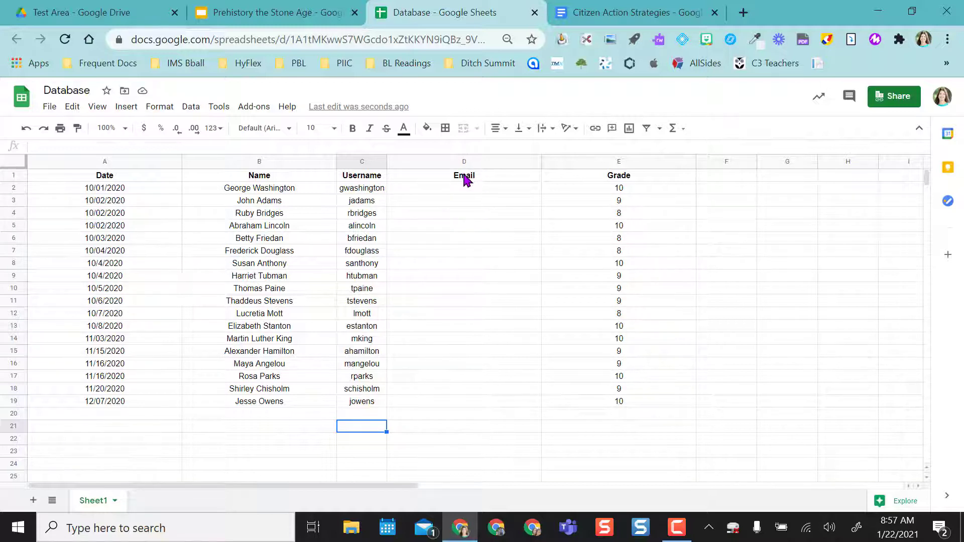
double_click(541, 165)
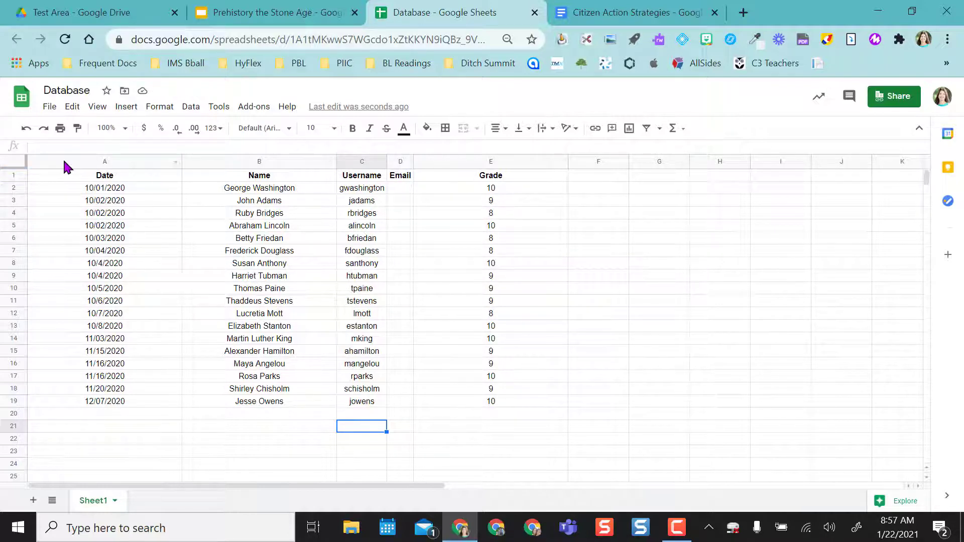
Step: Auto-fit the Date, Name, Username, Email and Grade columns (A–E) together
drag(64, 162, 484, 217)
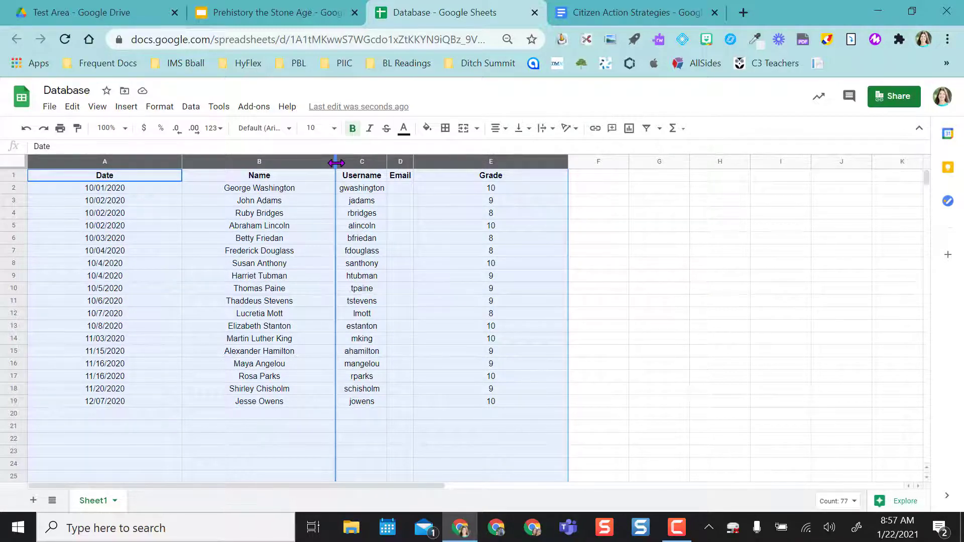
double_click(336, 162)
click(341, 226)
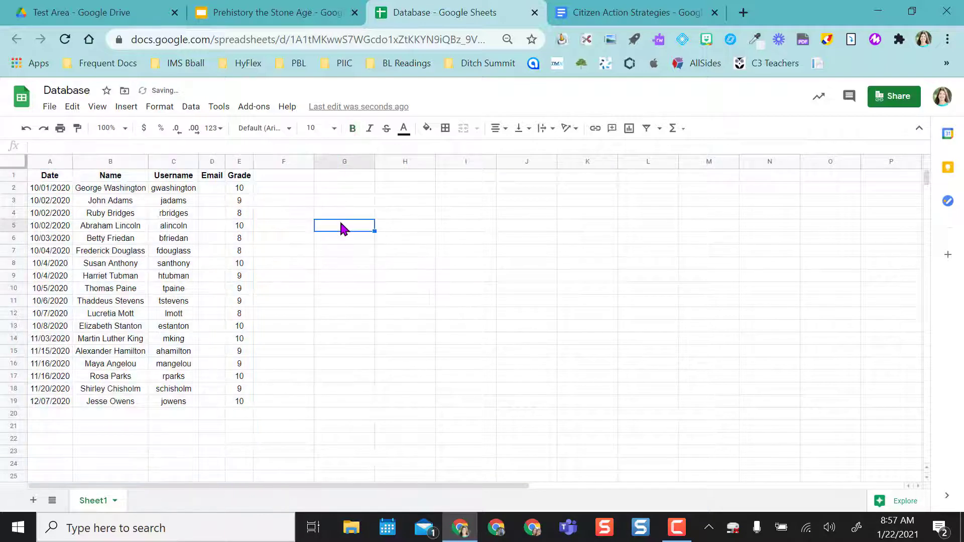